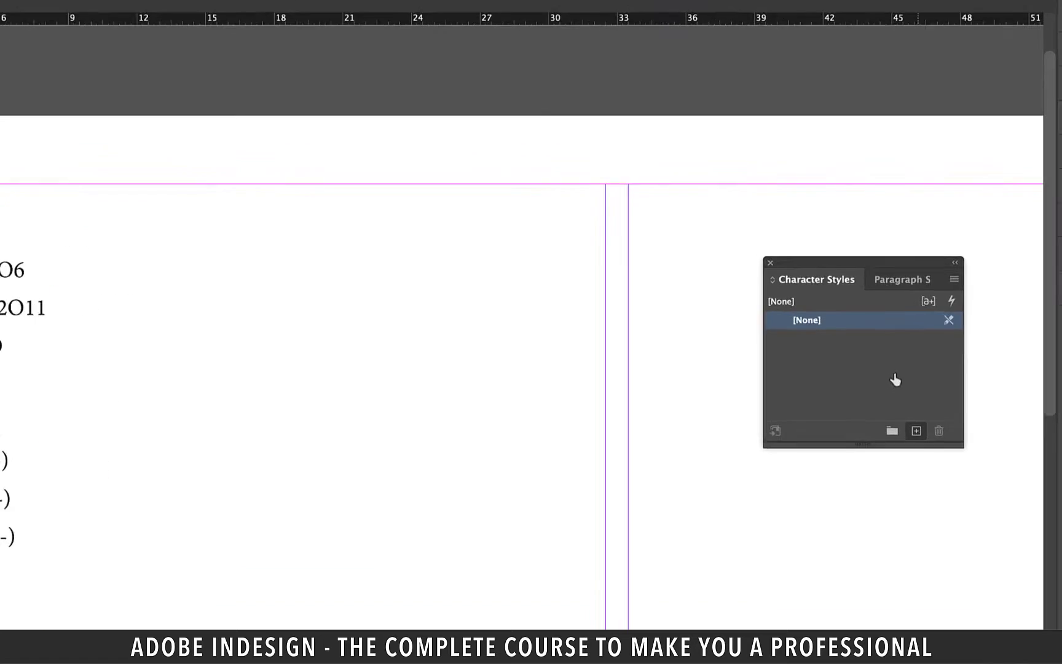
Step: Rename Character Style 1 to 'superscript' and set its position to OpenType Superior/Superscript
{"action": "left_click", "coordinate": [843, 386]}
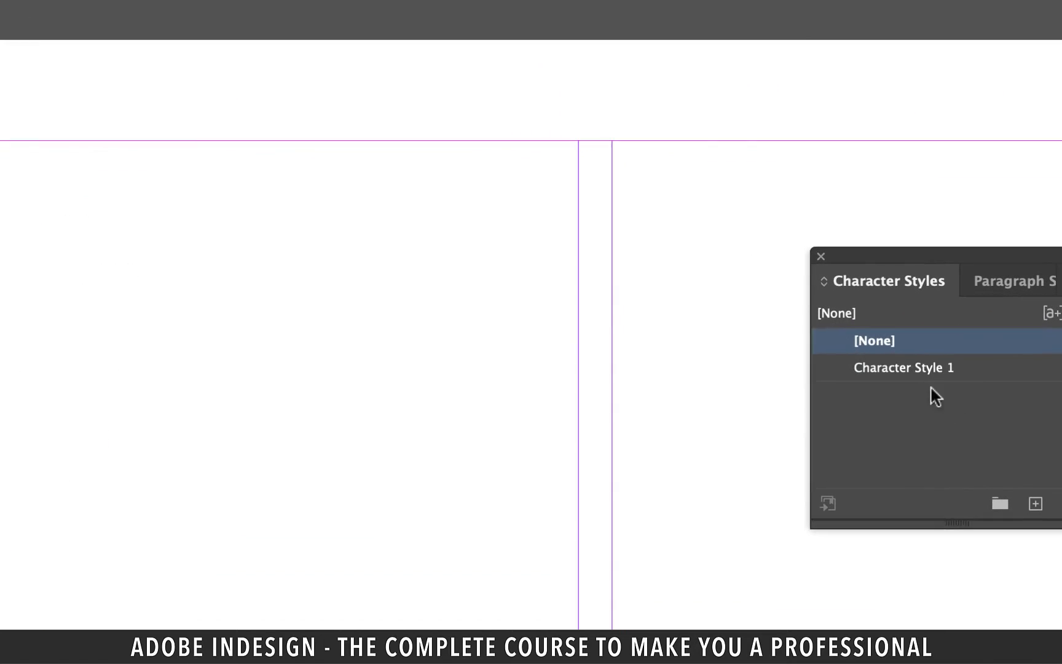
{"action": "left_click", "coordinate": [766, 321]}
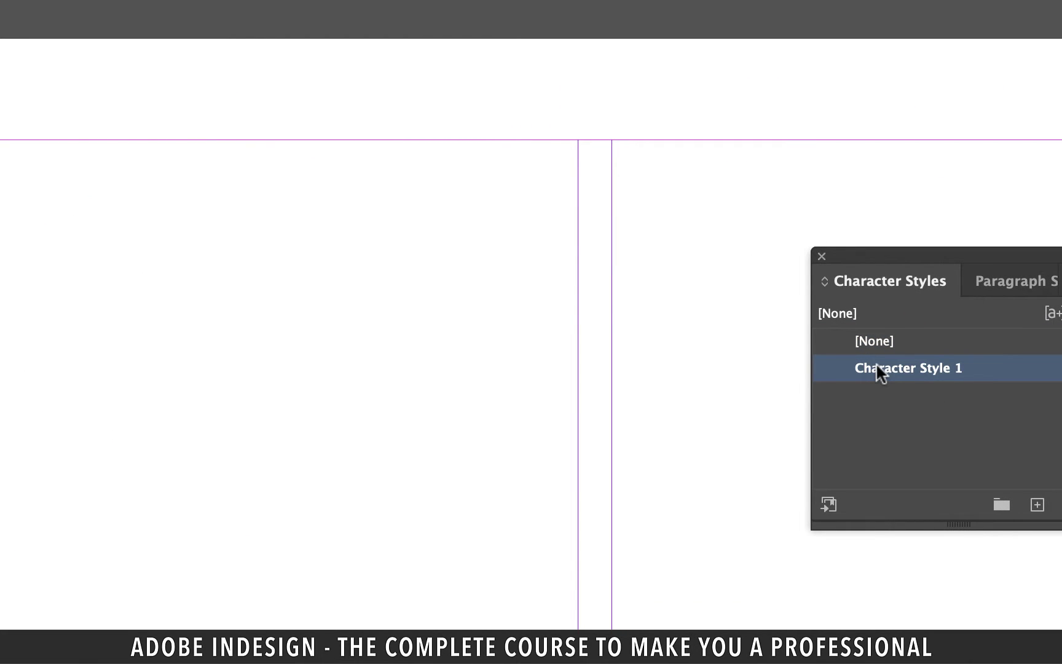
{"action": "double_click", "coordinate": [876, 366]}
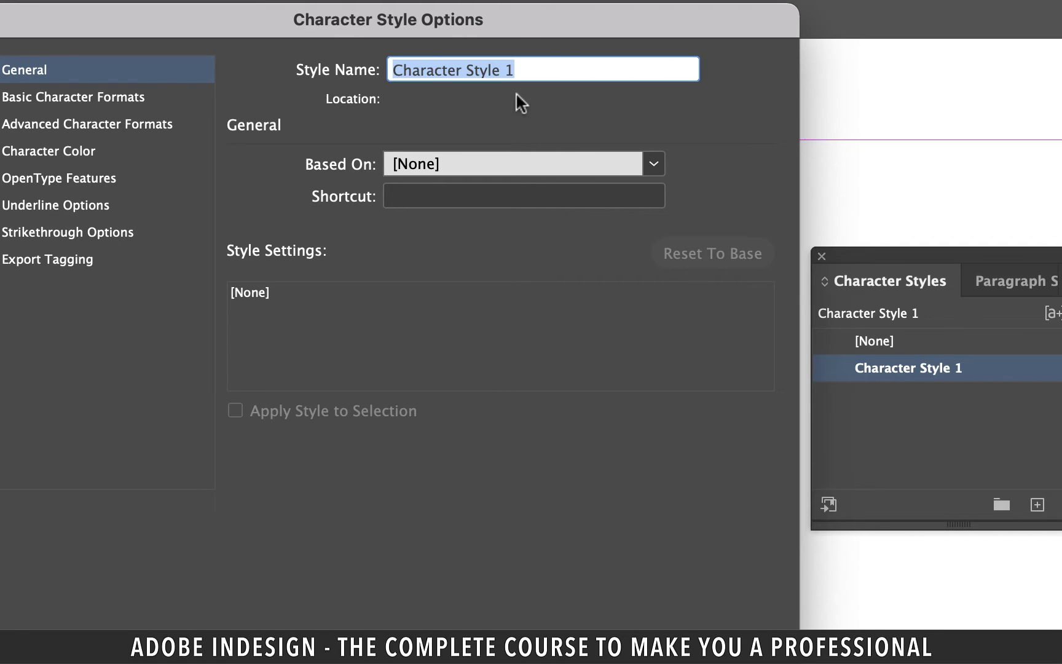
{"action": "type", "text": "superscript"}
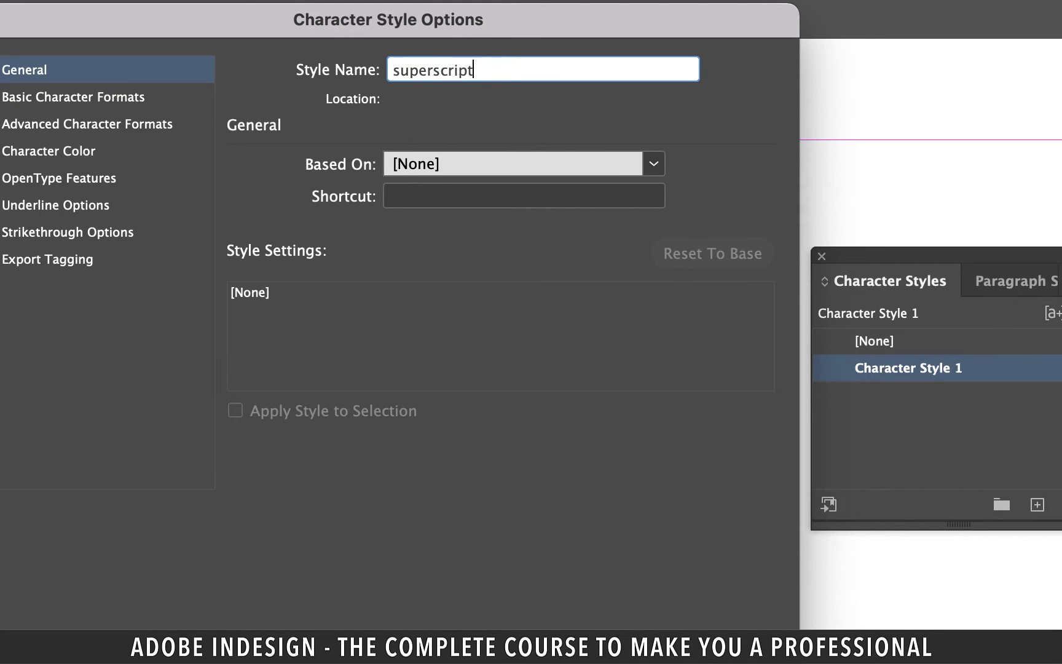
{"action": "left_click", "coordinate": [112, 102]}
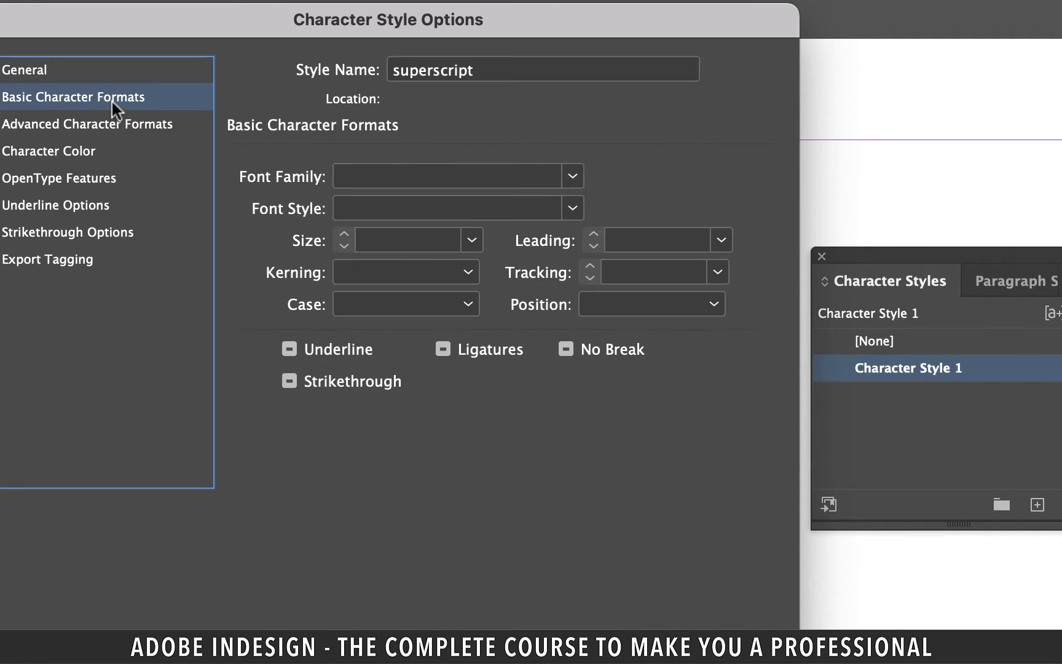
{"action": "left_click", "coordinate": [713, 305]}
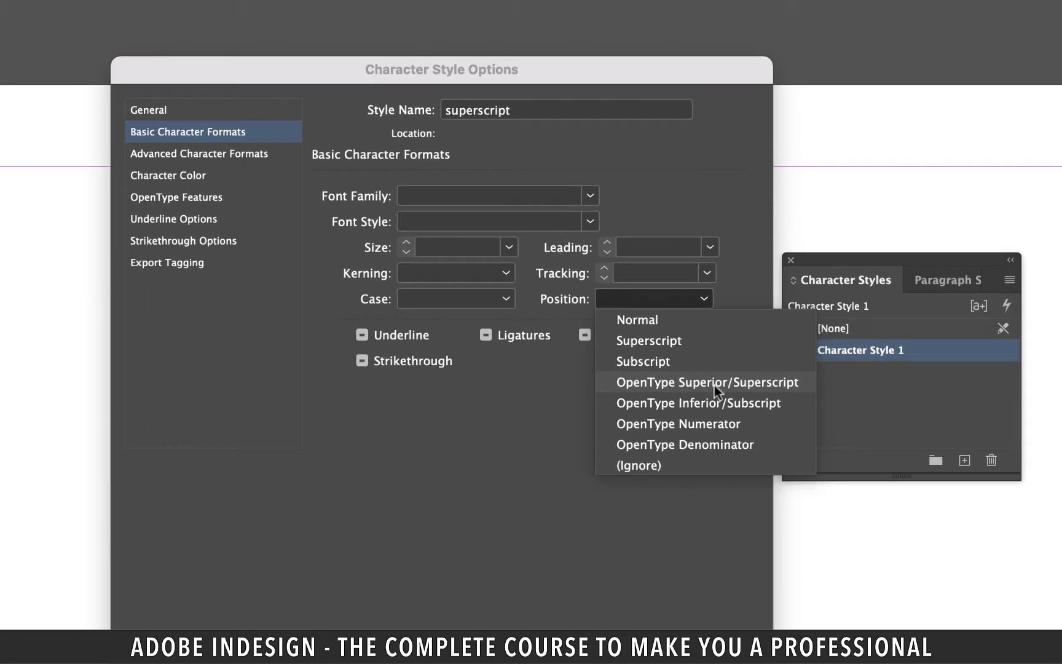
{"action": "left_click", "coordinate": [727, 408]}
{"action": "left_click", "coordinate": [694, 512]}
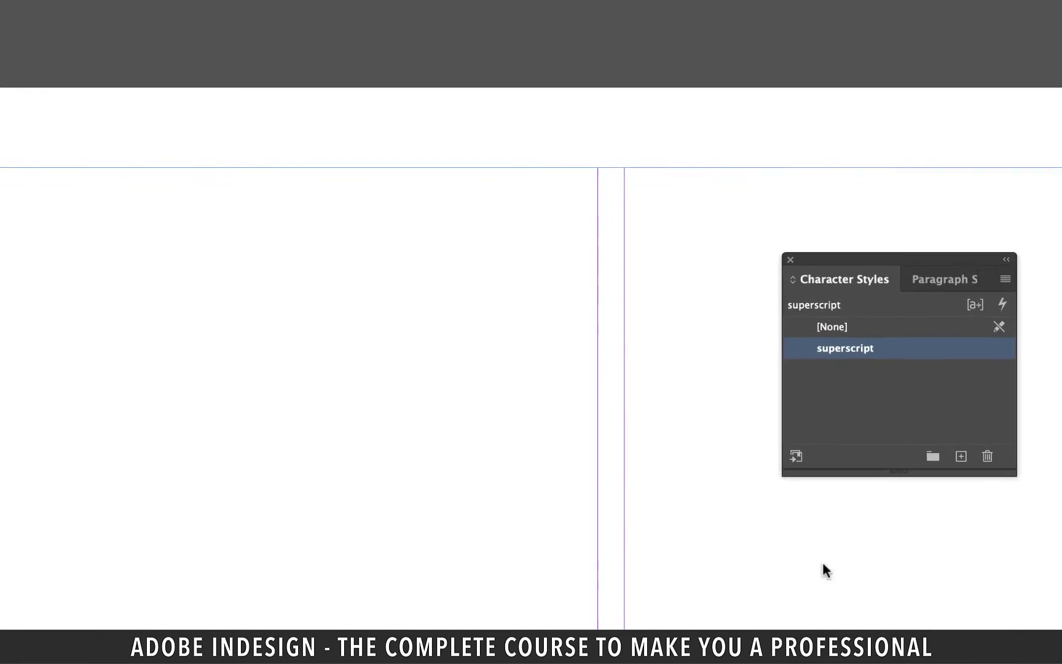
Step: Create a 'subscript' character style based on [None] with OpenType Inferior/Subscript position
{"action": "left_click", "coordinate": [854, 393]}
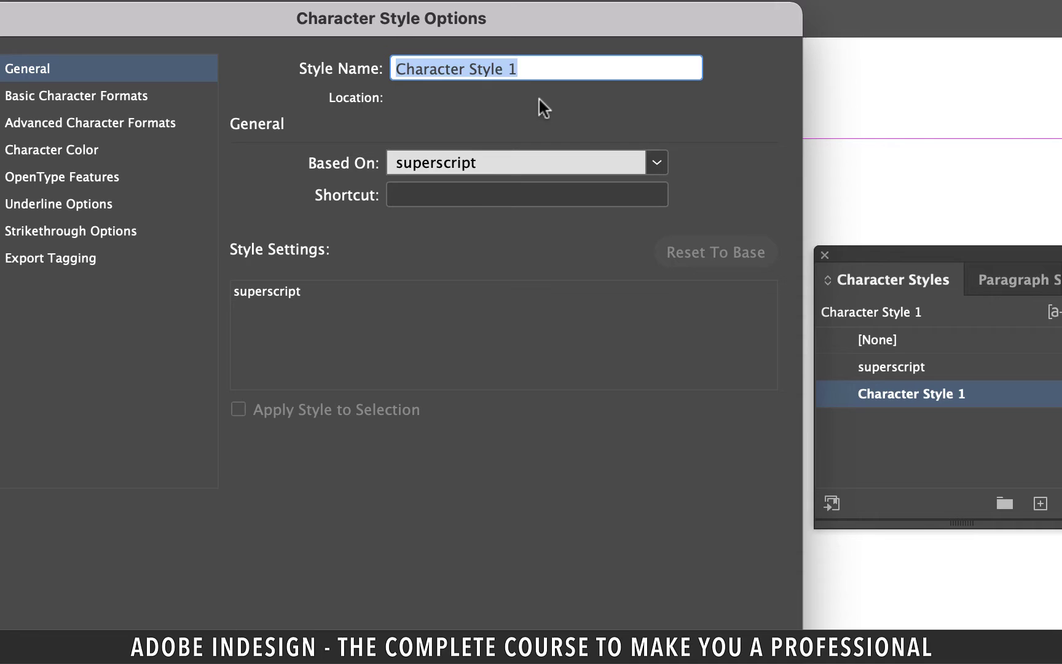
{"action": "type", "text": "subscript"}
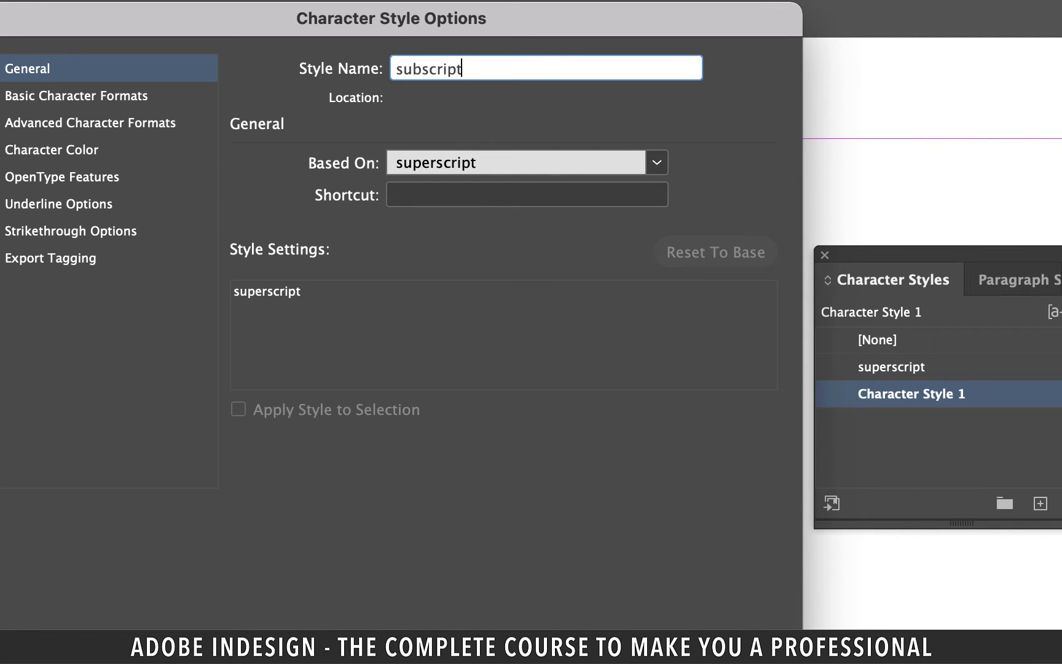
{"action": "left_click", "coordinate": [607, 161]}
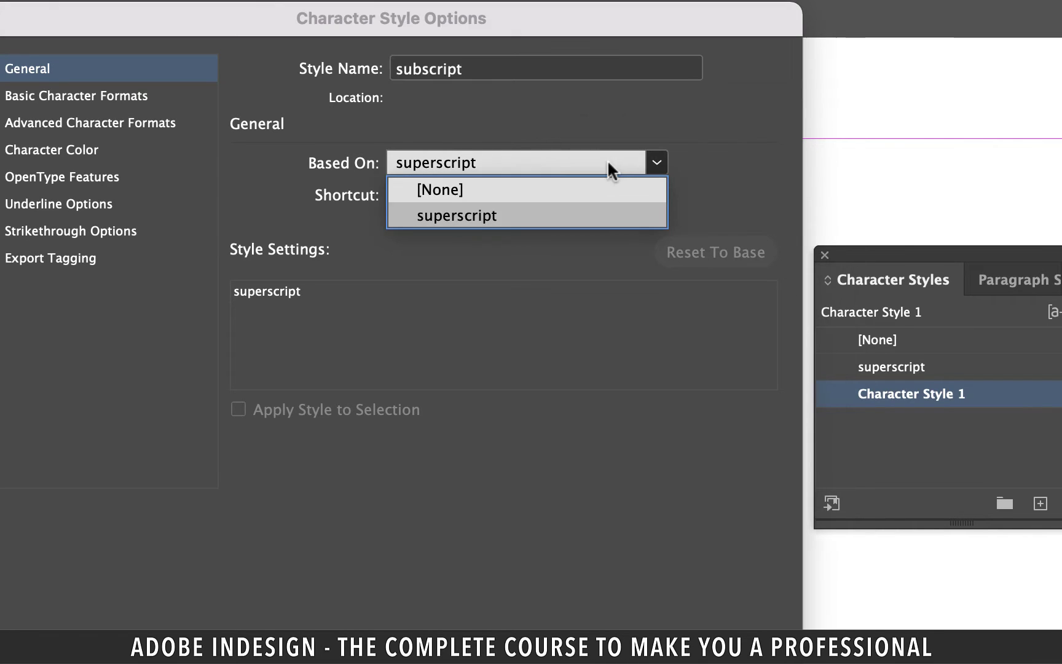
{"action": "left_click", "coordinate": [491, 195]}
{"action": "left_click", "coordinate": [63, 97]}
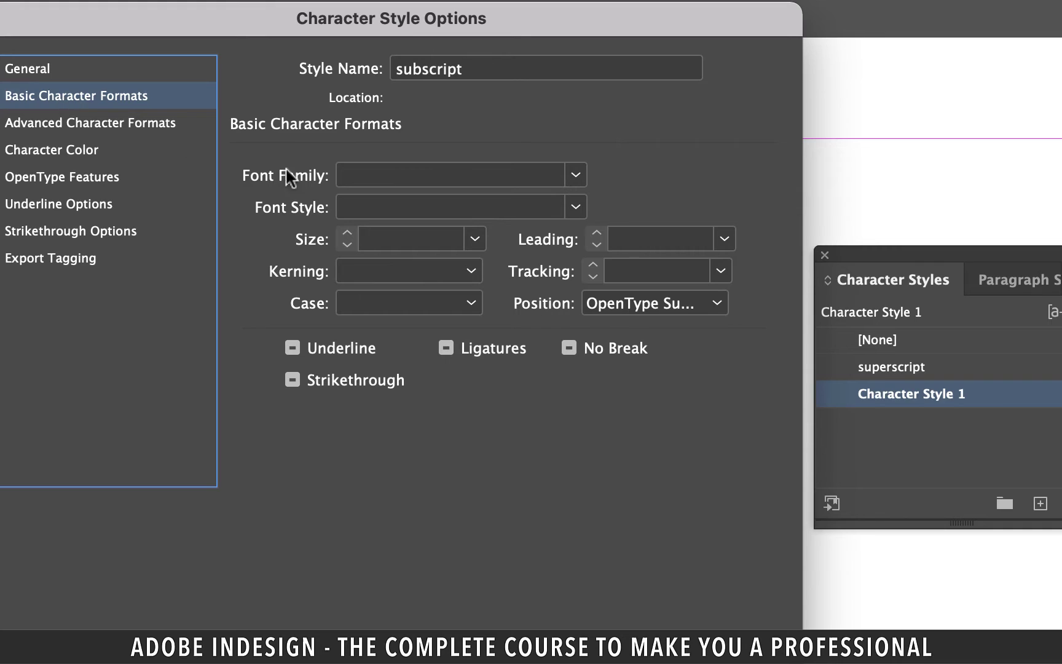
{"action": "left_click", "coordinate": [716, 305]}
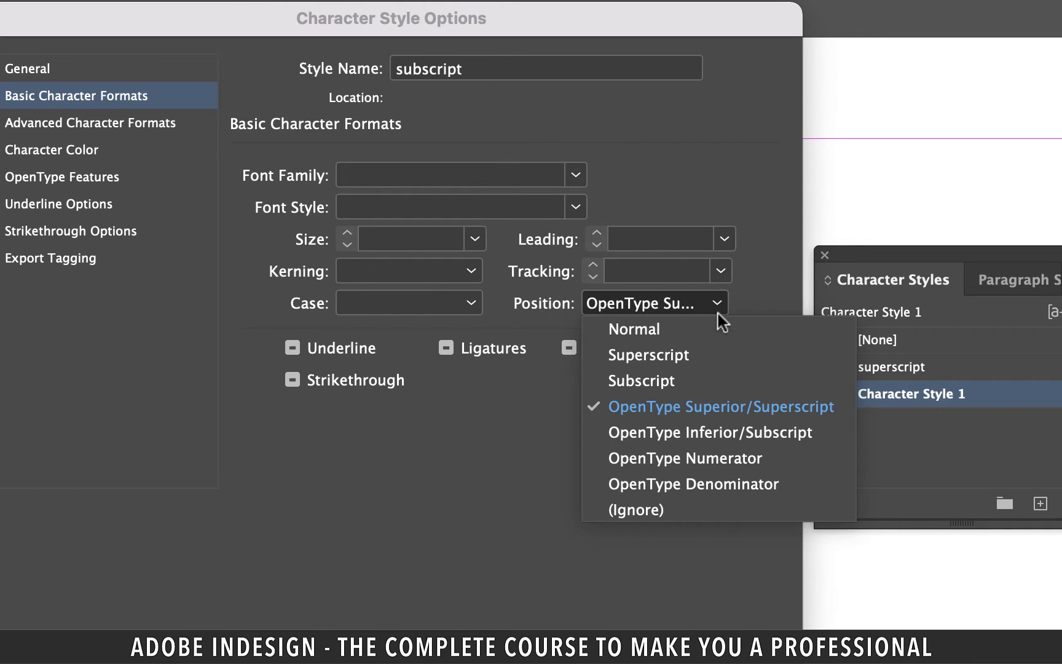
{"action": "left_click", "coordinate": [738, 433]}
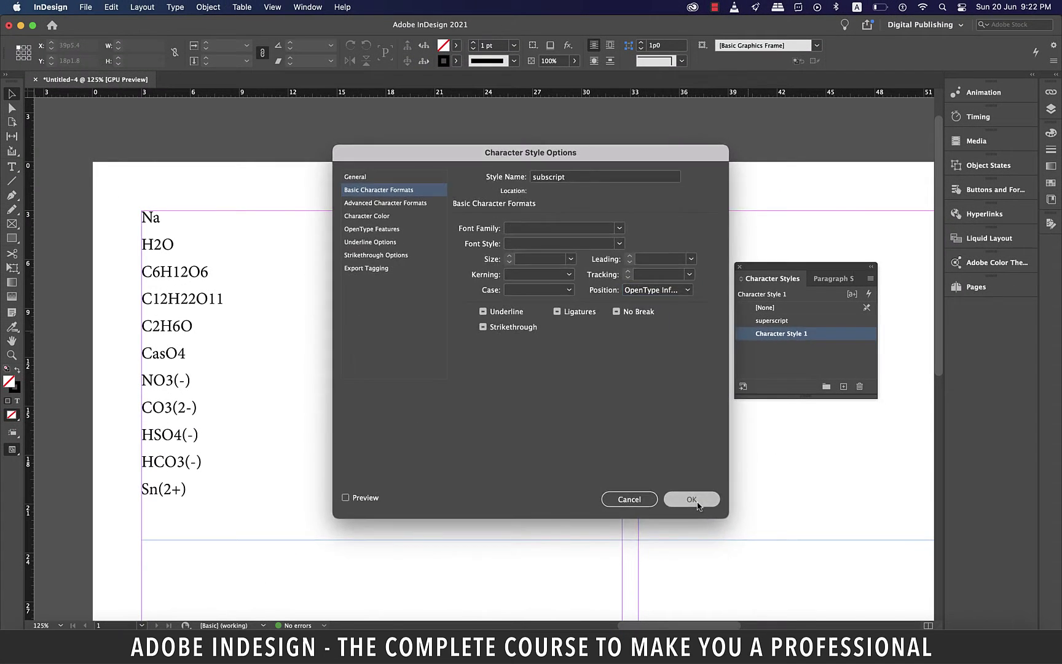
{"action": "left_click", "coordinate": [689, 564]}
{"action": "left_click", "coordinate": [794, 363]}
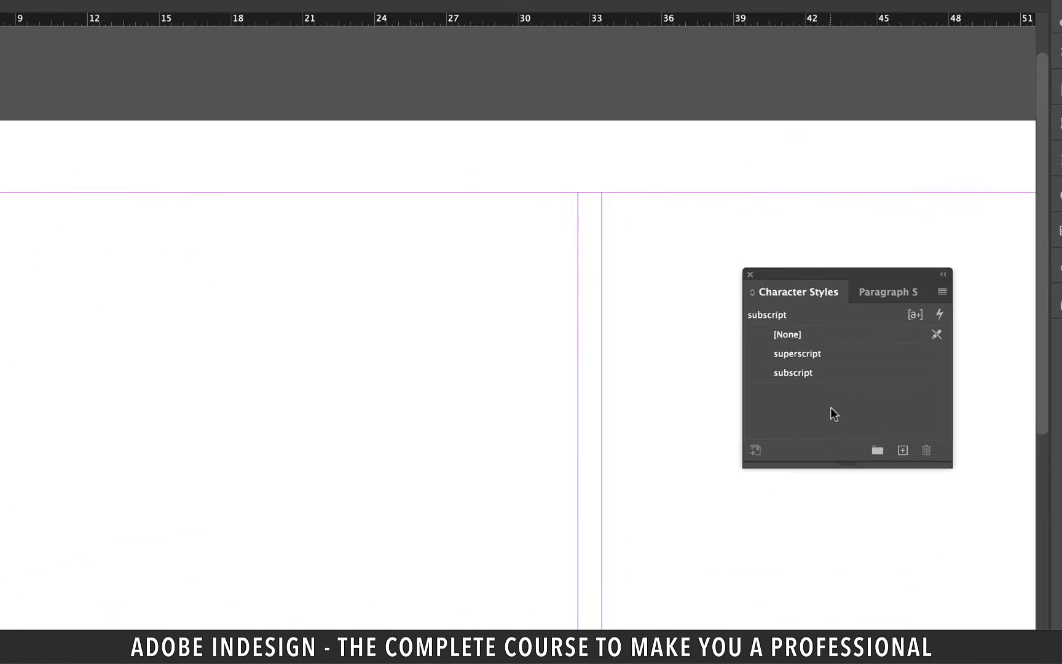
Step: Create Paragraph Style 1 and open its options at the GREP Style section
{"action": "left_click", "coordinate": [960, 310]}
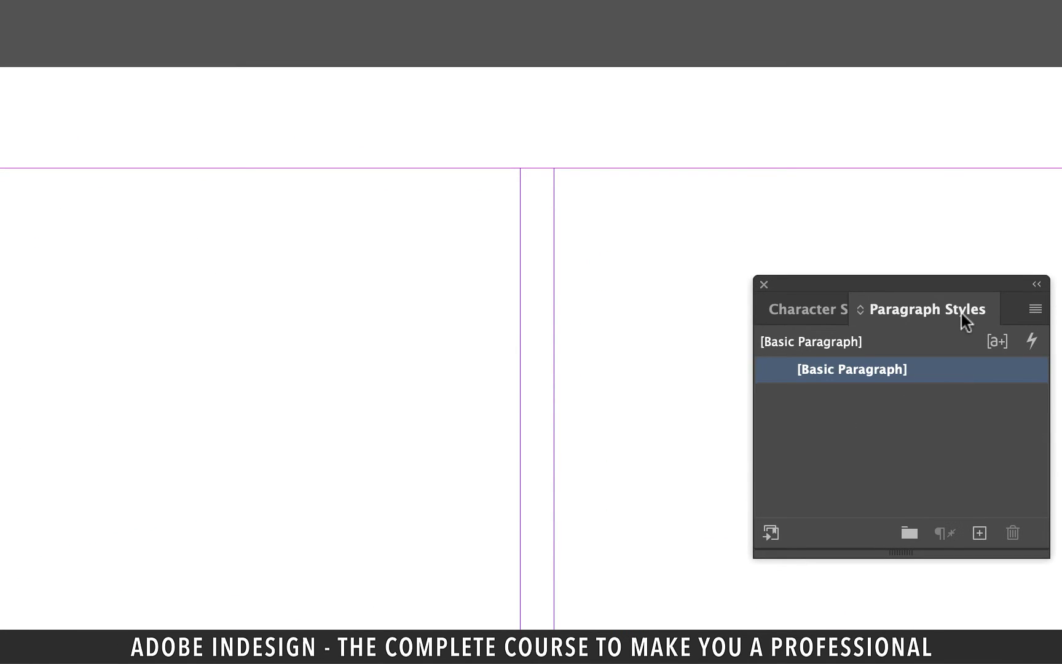
{"action": "left_click", "coordinate": [977, 533]}
{"action": "left_click", "coordinate": [792, 394]}
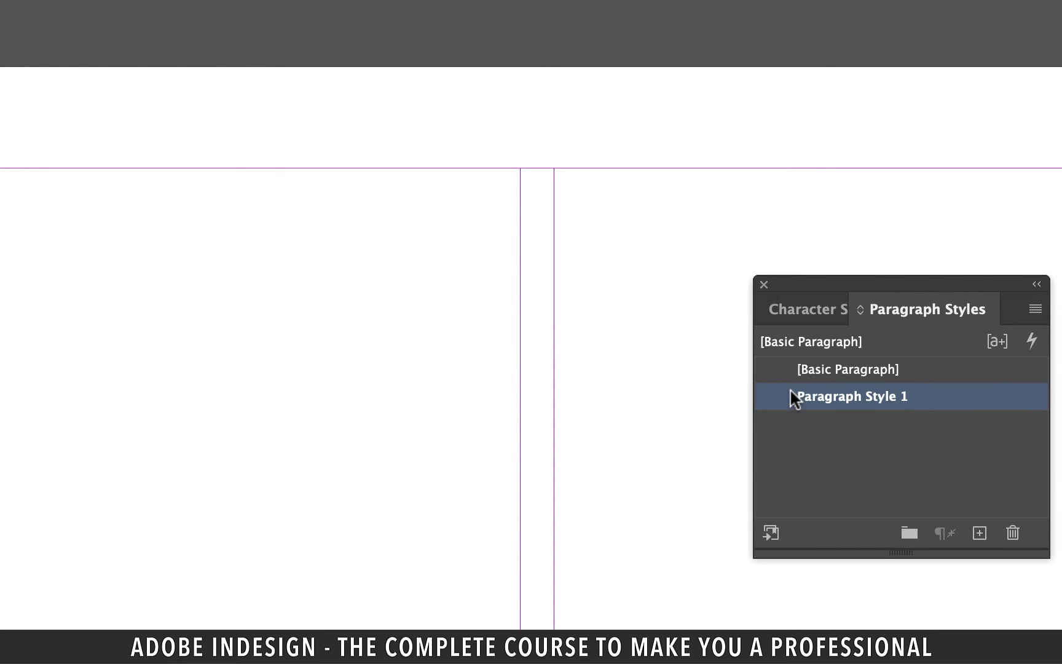
{"action": "double_click", "coordinate": [791, 393]}
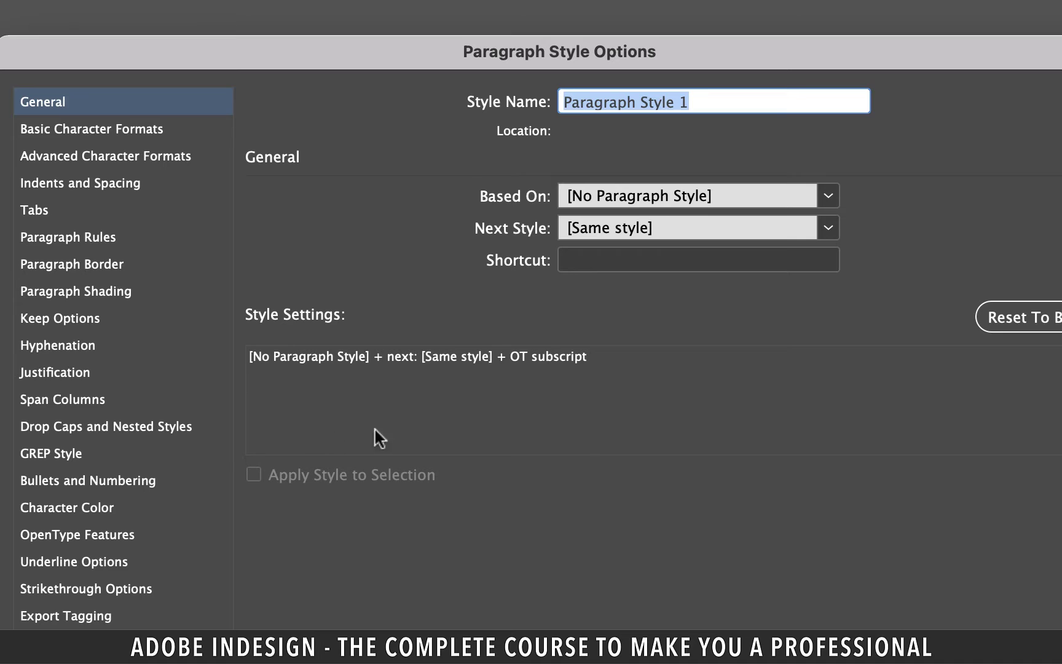
{"action": "left_click", "coordinate": [53, 456]}
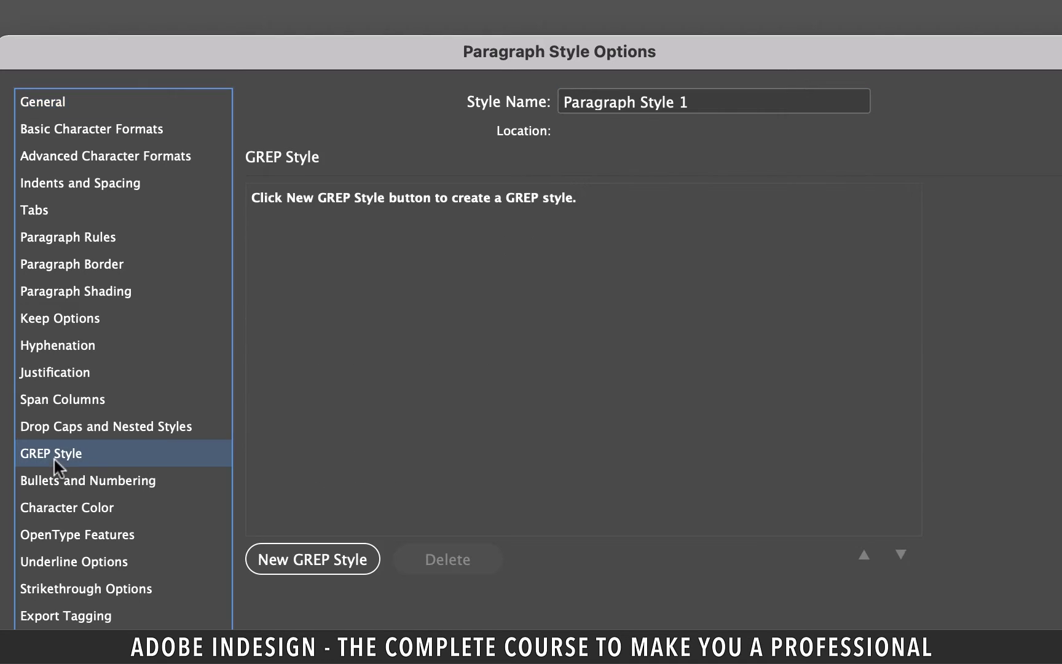
Step: Add a GREP rule applying superscript to text matching \(\d*(\-|\+)\)
{"action": "left_click", "coordinate": [330, 558]}
{"action": "left_click", "coordinate": [413, 206]}
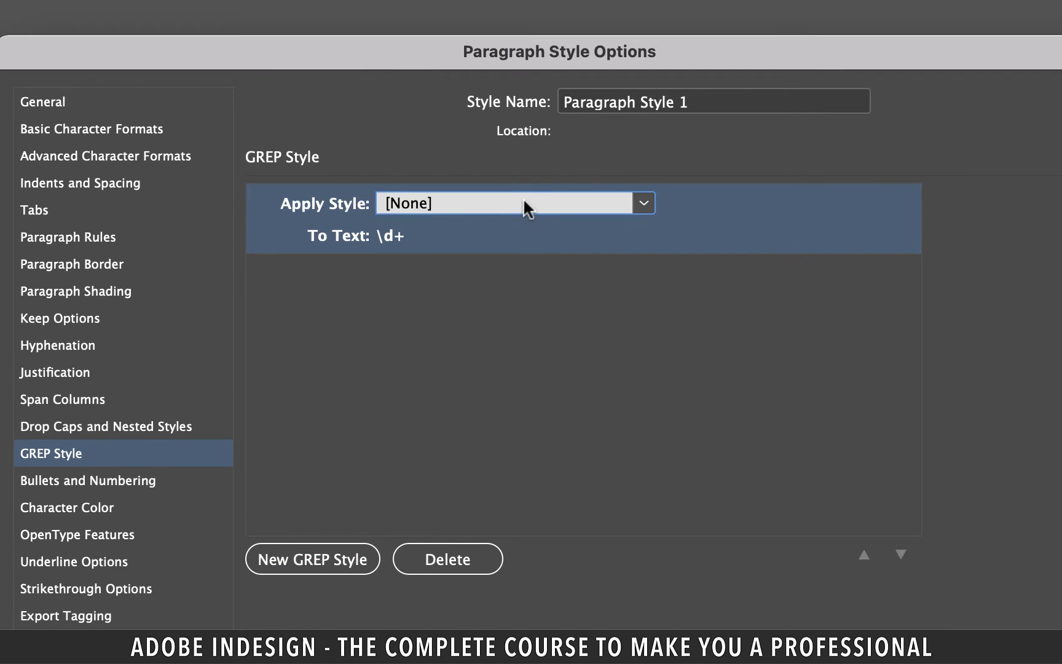
{"action": "left_click", "coordinate": [523, 201]}
{"action": "left_click", "coordinate": [481, 253]}
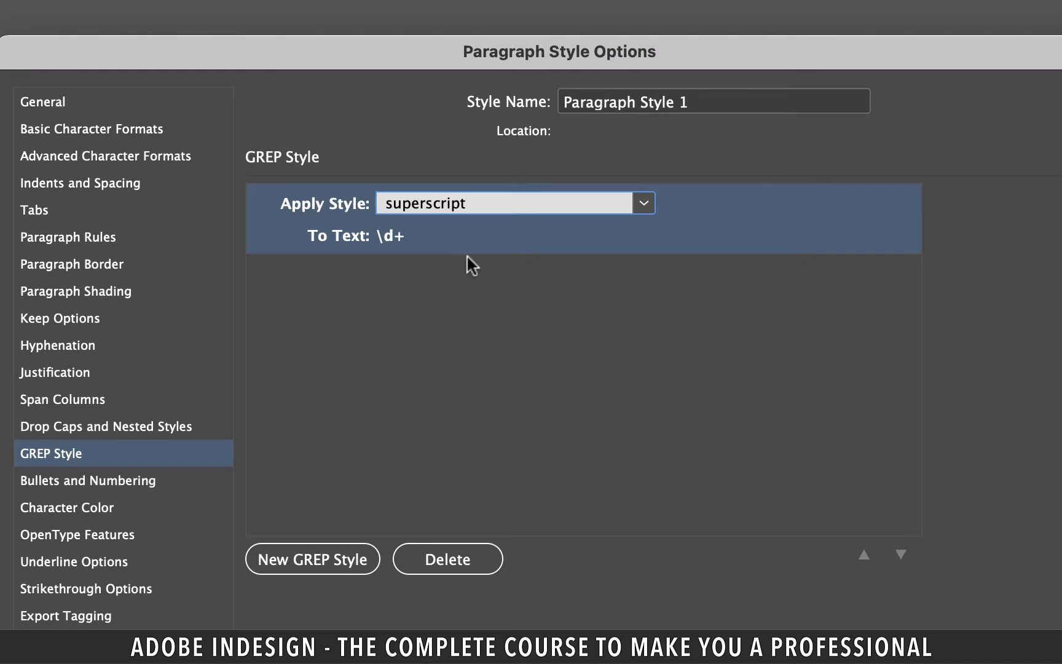
{"action": "left_click", "coordinate": [490, 243]}
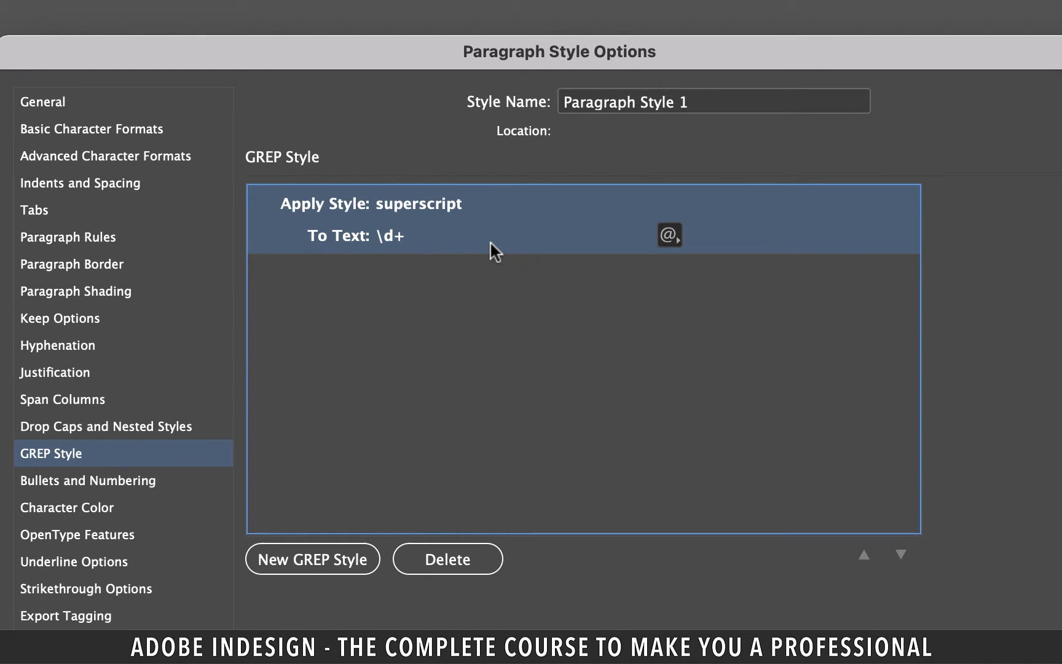
{"action": "left_click", "coordinate": [482, 241]}
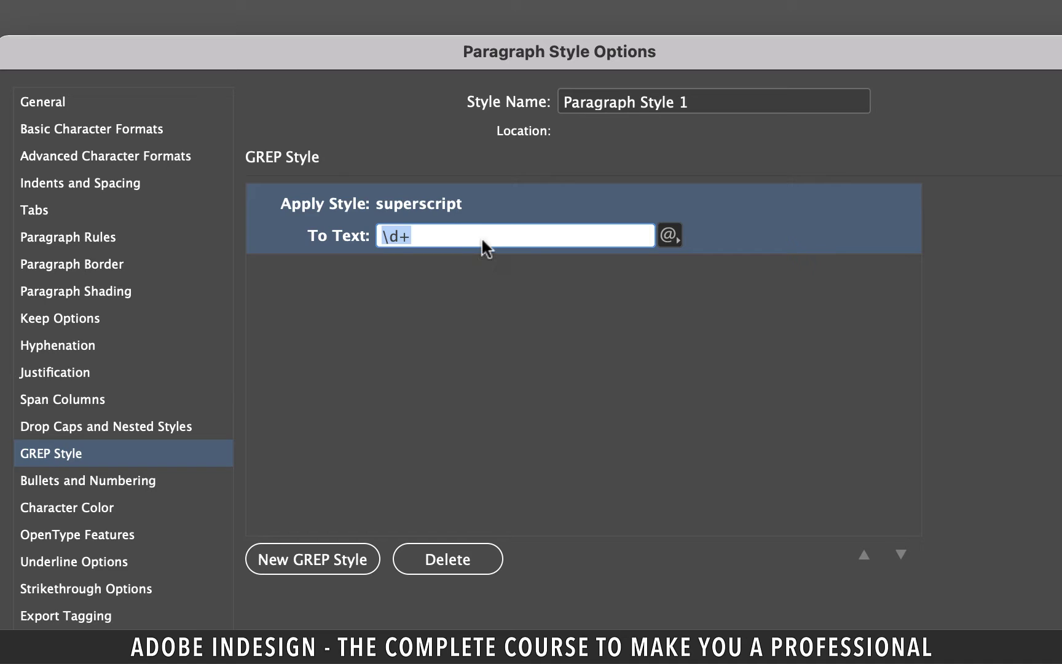
{"action": "type", "text": "\\(\\d*(\\-|\\+)\\)"}
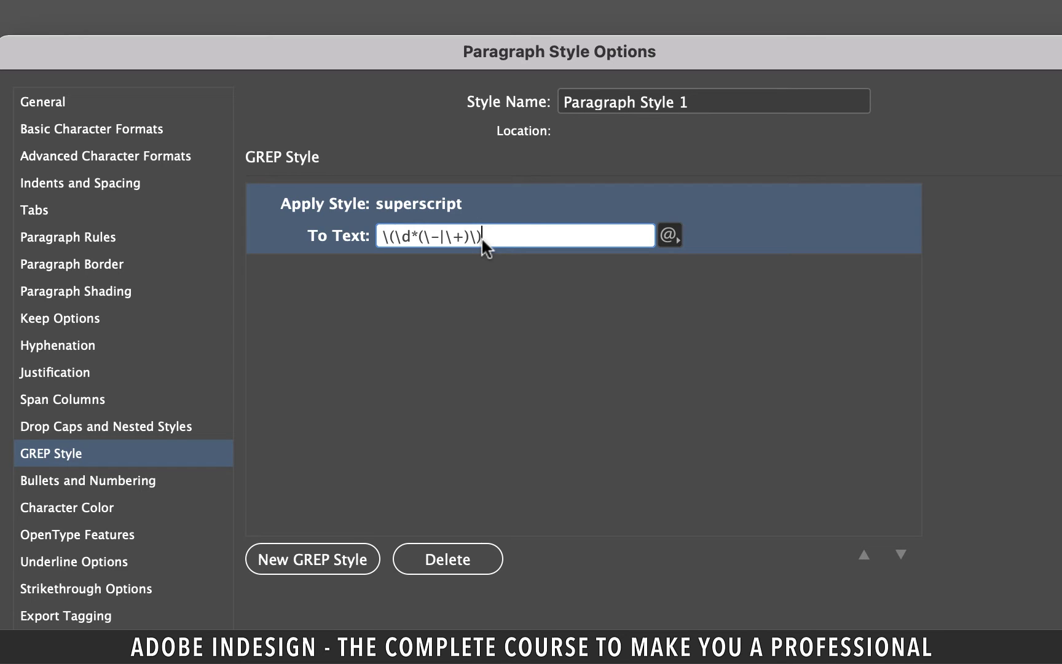
{"action": "left_click", "coordinate": [505, 318]}
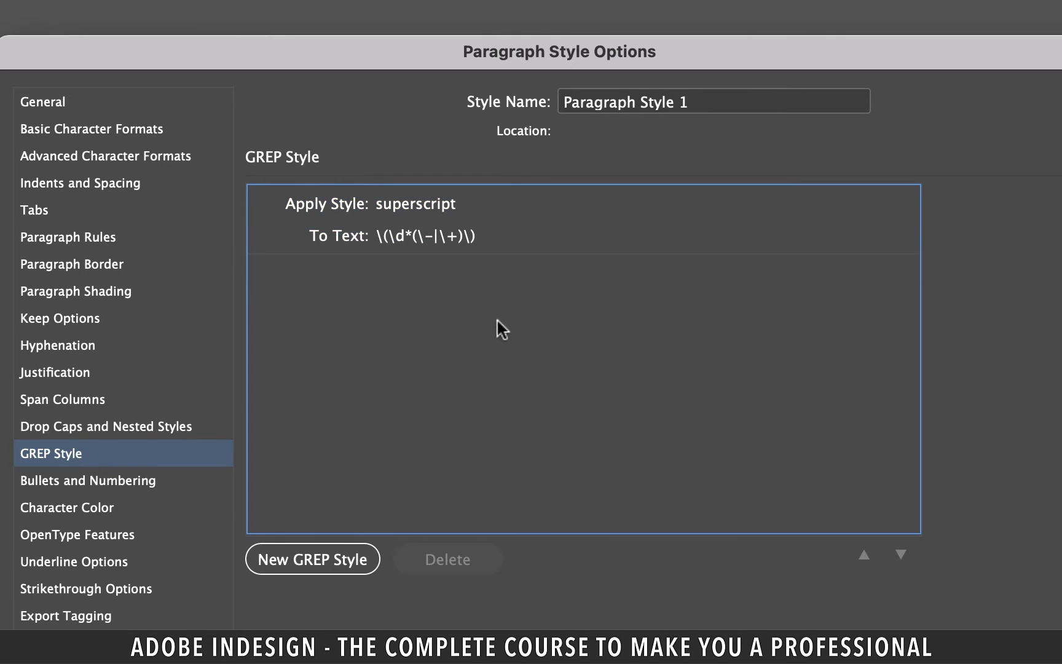
Step: Add a GREP rule applying subscript to (?<=[A-Z]|[a-z])\d{1,2}, then save the paragraph style
{"action": "left_click", "coordinate": [345, 558]}
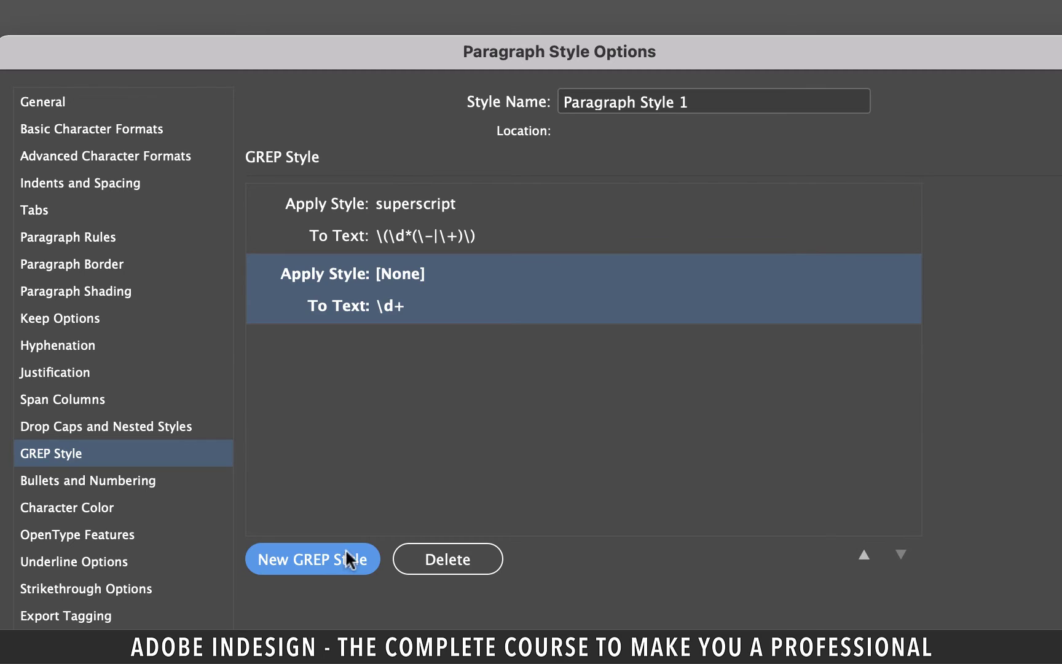
{"action": "left_click", "coordinate": [405, 270]}
{"action": "left_click", "coordinate": [419, 272]}
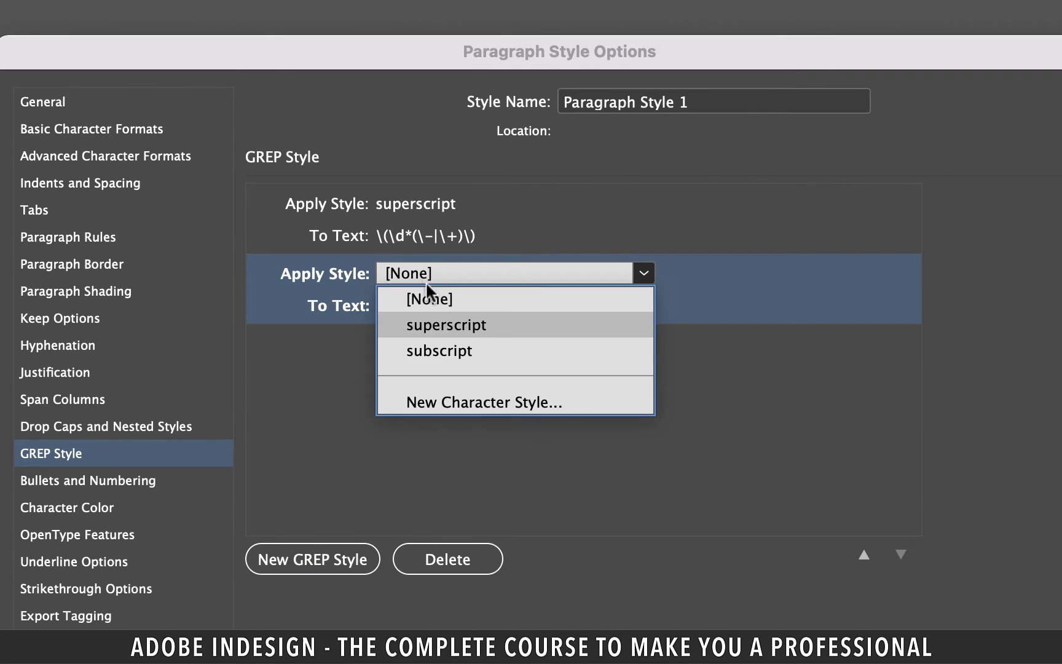
{"action": "left_click", "coordinate": [454, 350]}
{"action": "left_click", "coordinate": [458, 327]}
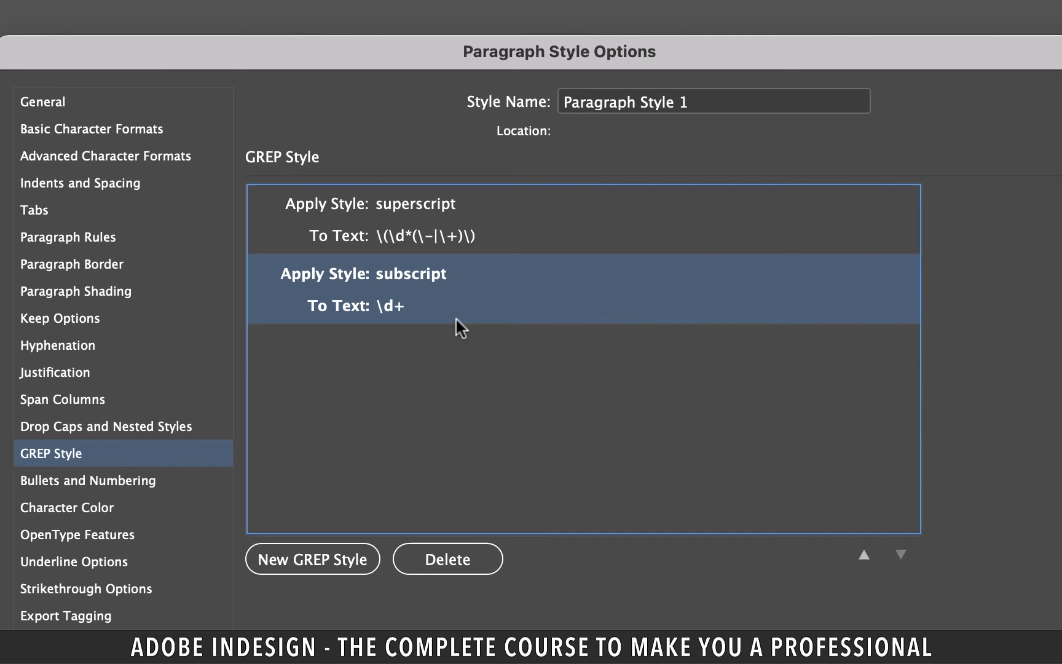
{"action": "left_click", "coordinate": [407, 307]}
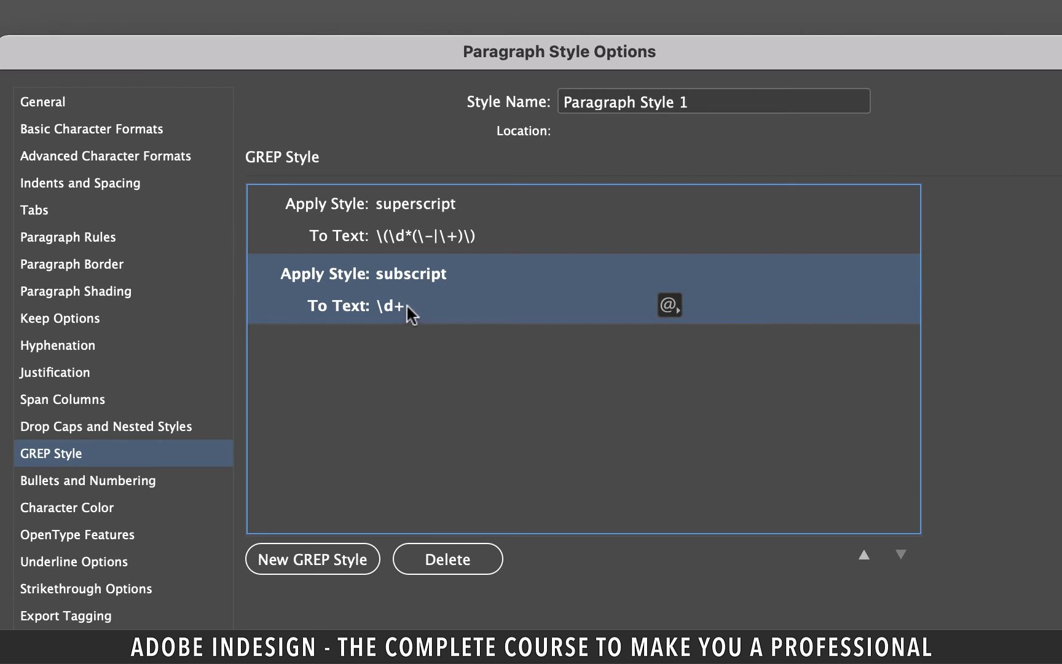
{"action": "left_click", "coordinate": [407, 305]}
{"action": "type", "text": "(?<=[A-Z]|[a-z])\\d{1,2}"}
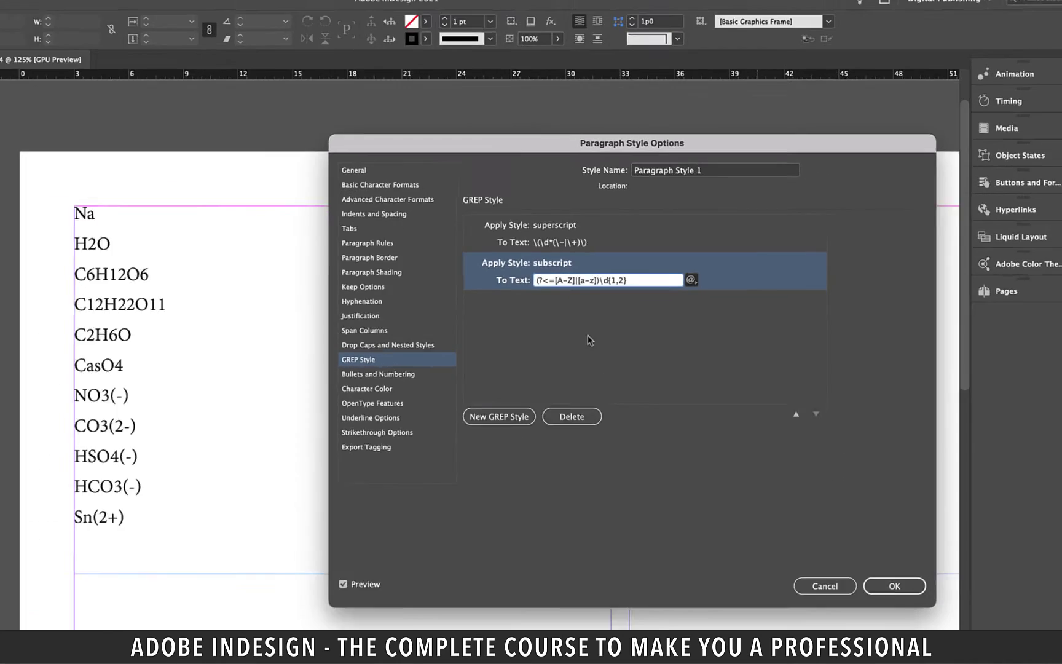
{"action": "left_click", "coordinate": [477, 414]}
{"action": "left_click", "coordinate": [873, 550]}
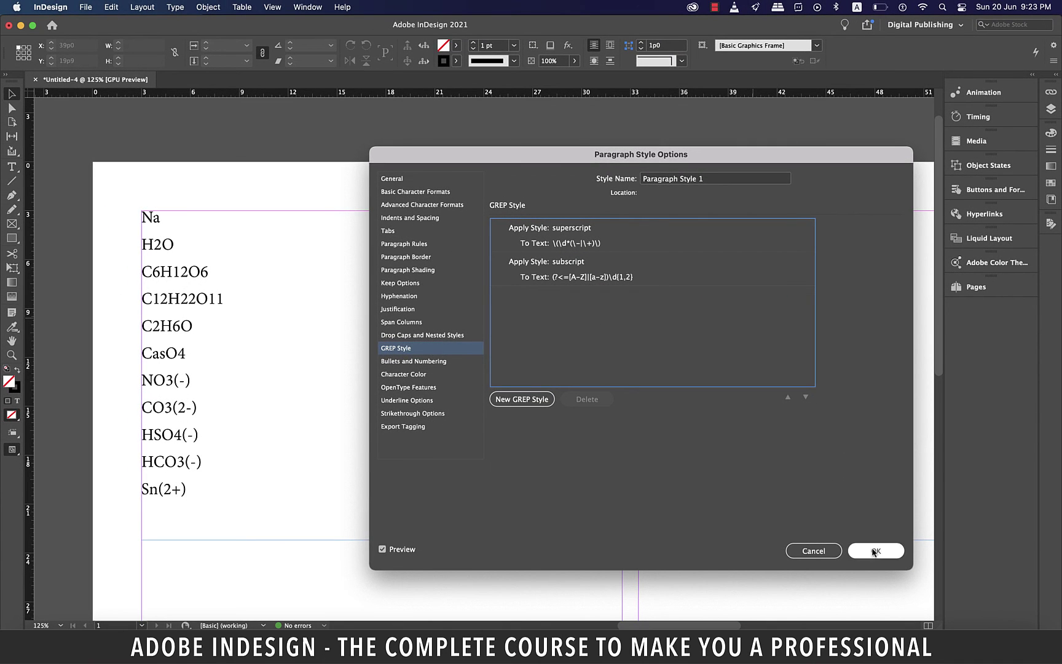
Step: Apply Paragraph Style 1 to the text frame holding the formula list
{"action": "left_click", "coordinate": [253, 214]}
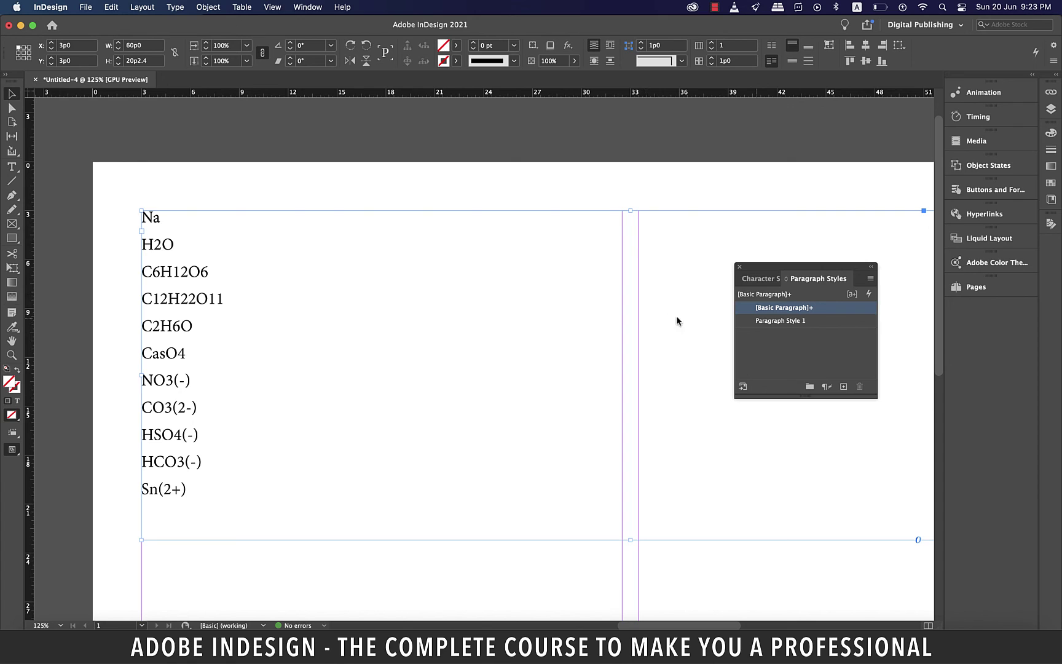
{"action": "left_click", "coordinate": [757, 320]}
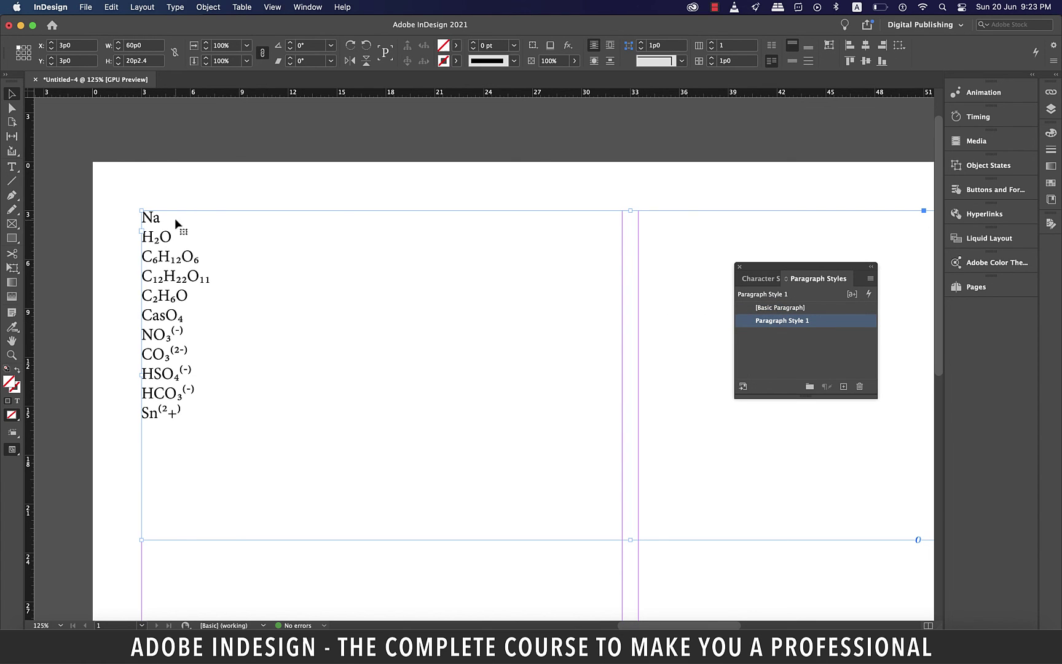
{"action": "scroll", "coordinate": [208, 338], "scroll_direction": "left", "scroll_amount": 2}
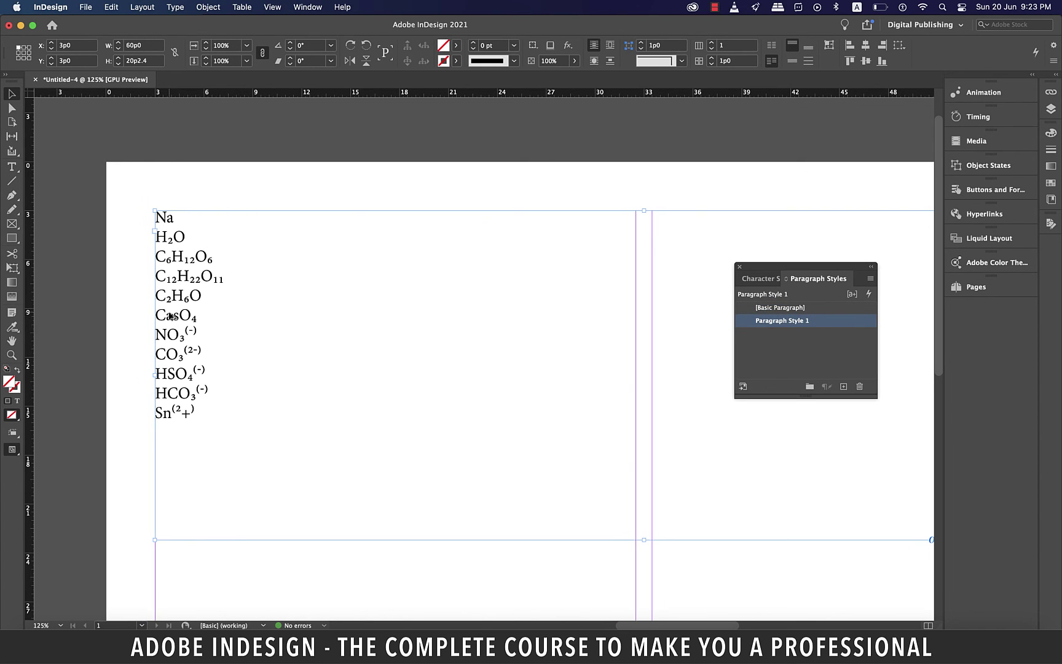
{"action": "scroll", "coordinate": [172, 313], "scroll_direction": "up", "scroll_amount": 1}
Step: Set the leading of all the formula text to 18 pt, then deselect
{"action": "key", "text": "super+a"}
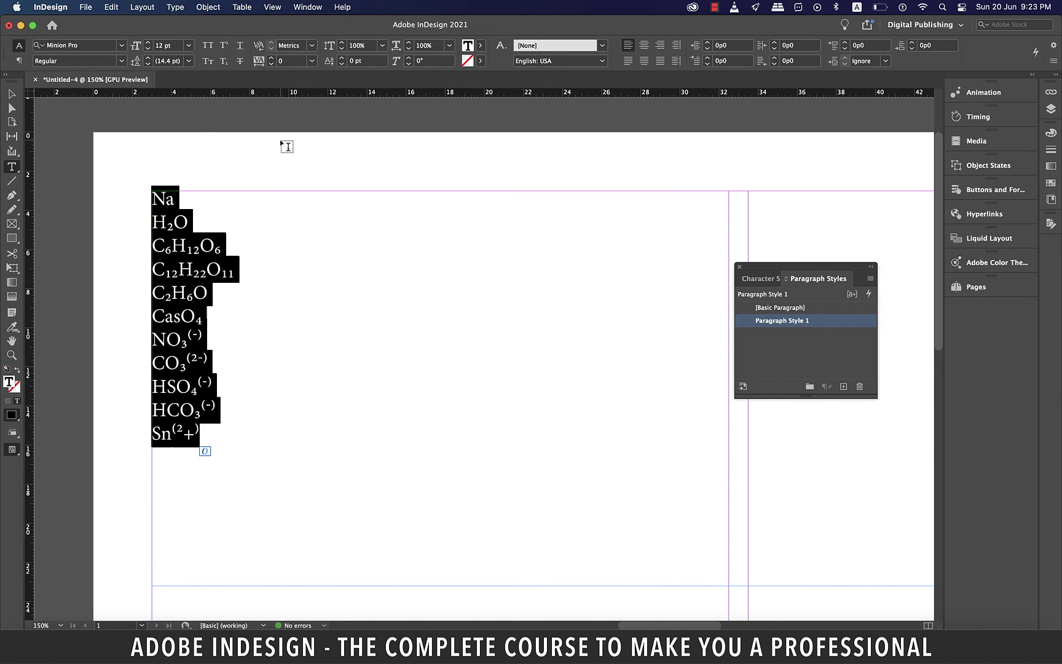
{"action": "left_click", "coordinate": [148, 58]}
{"action": "left_click", "coordinate": [148, 59]}
{"action": "left_click", "coordinate": [148, 58]}
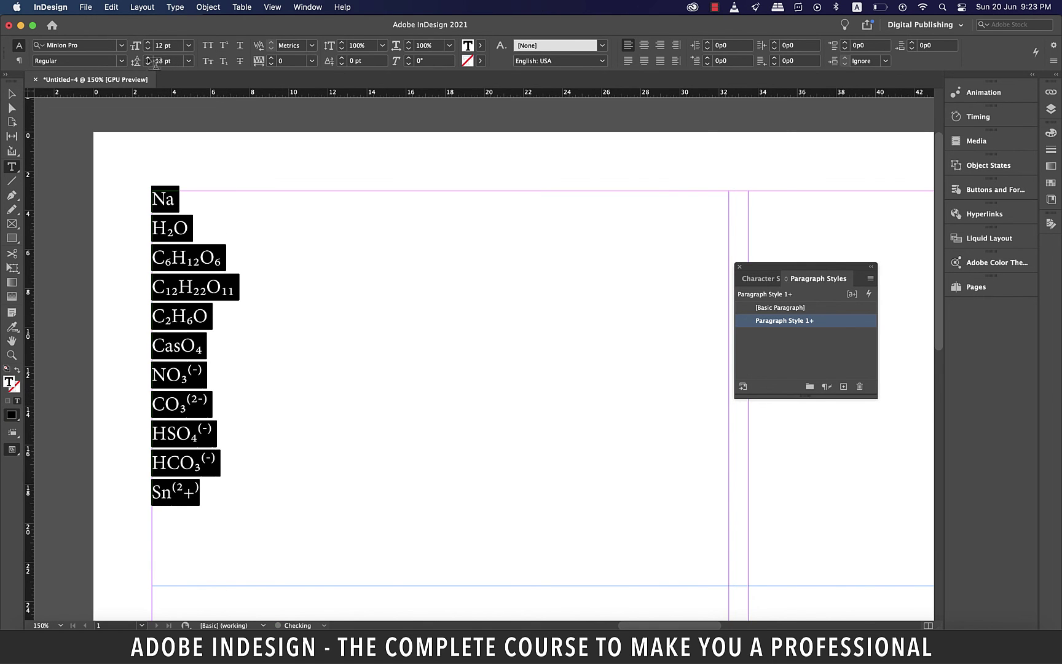
{"action": "left_click", "coordinate": [12, 94]}
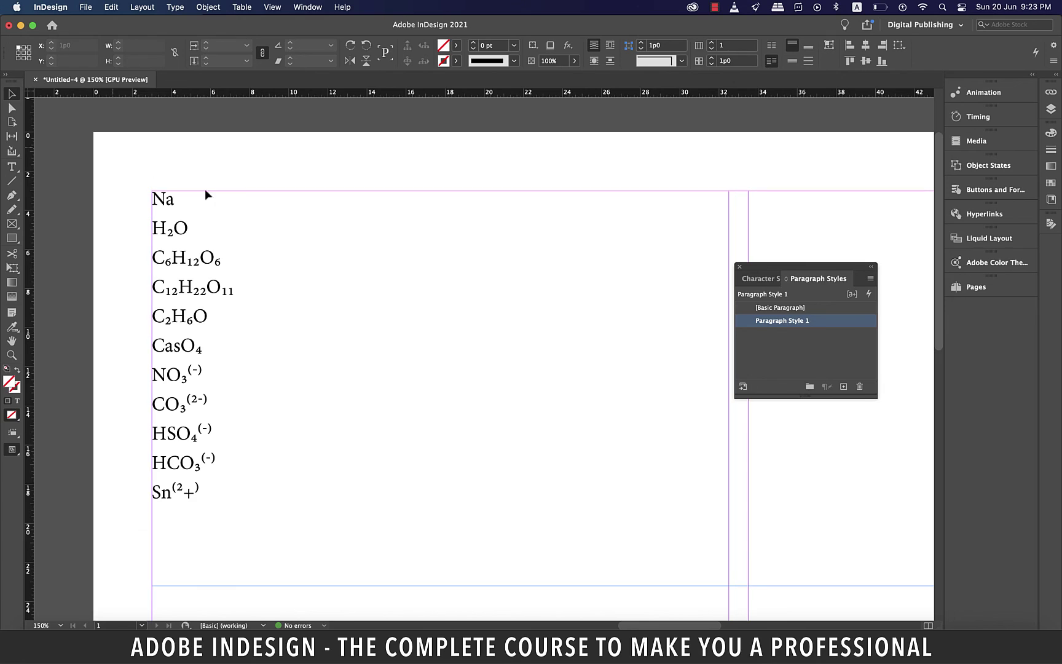
{"action": "left_click", "coordinate": [818, 475]}
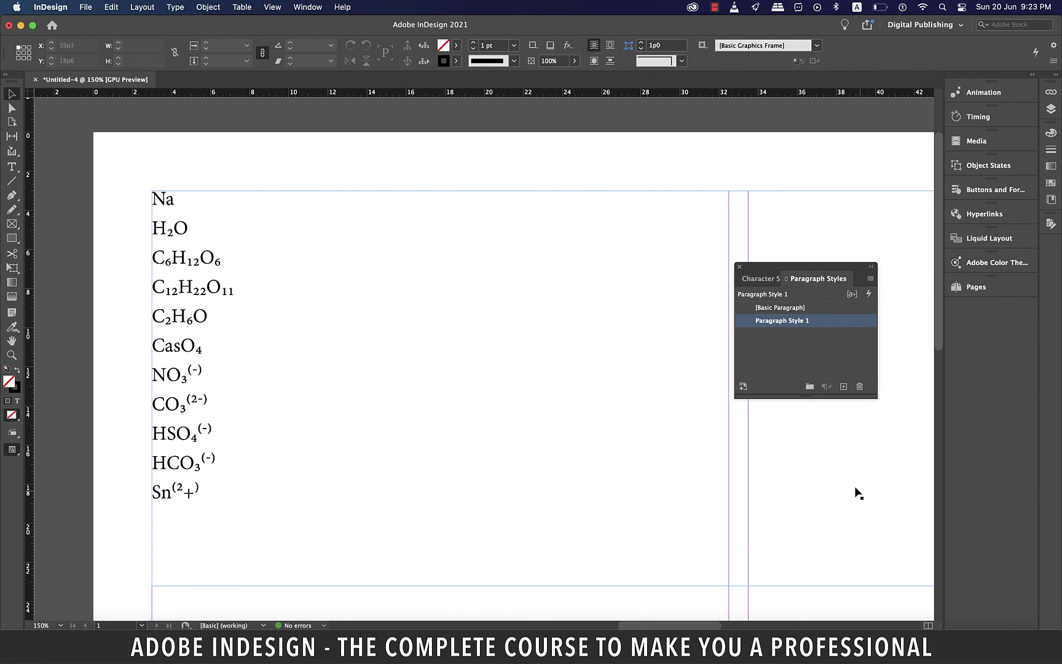